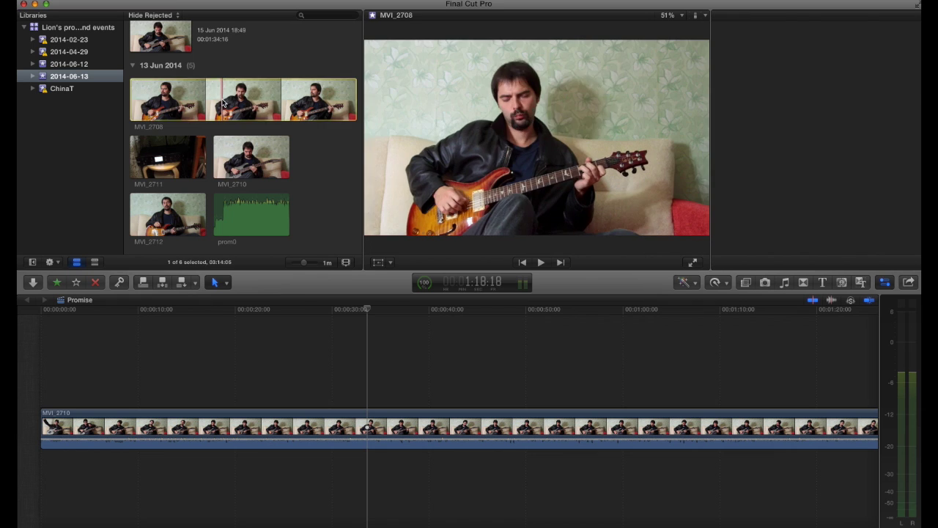
- Preview the MVI_2708 and MVI_2710 source clips and play MVI_2710 on the timeline from about 27 seconds
{"action": "left_click", "coordinate": [218, 99]}
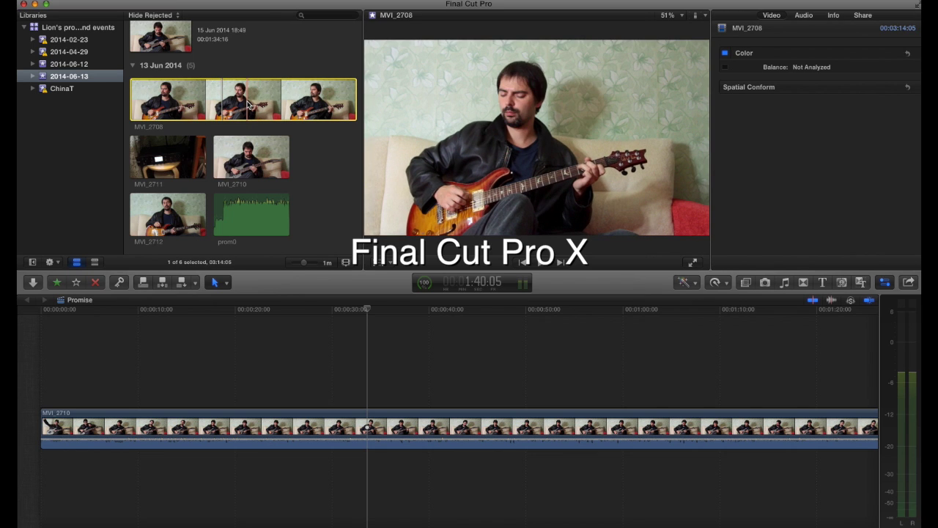
{"action": "left_click", "coordinate": [266, 150]}
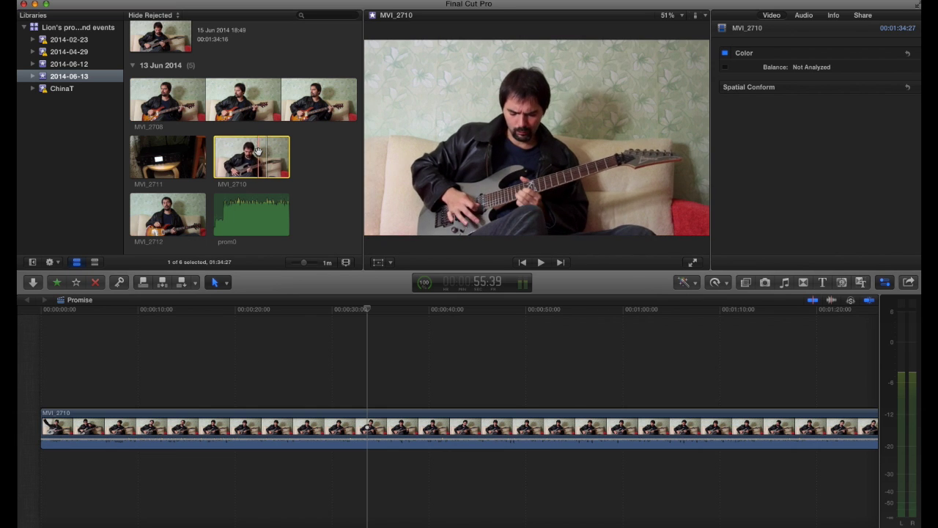
{"action": "left_click", "coordinate": [310, 425]}
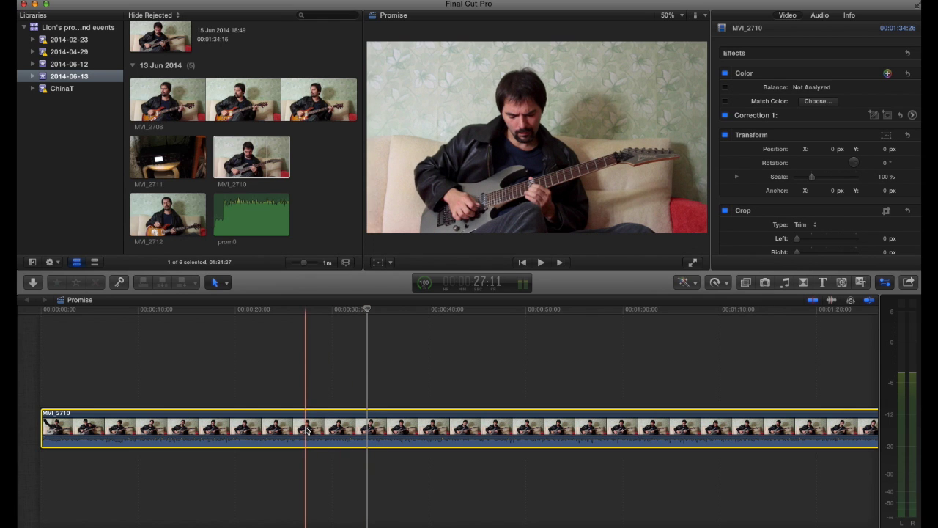
{"action": "key", "text": "space"}
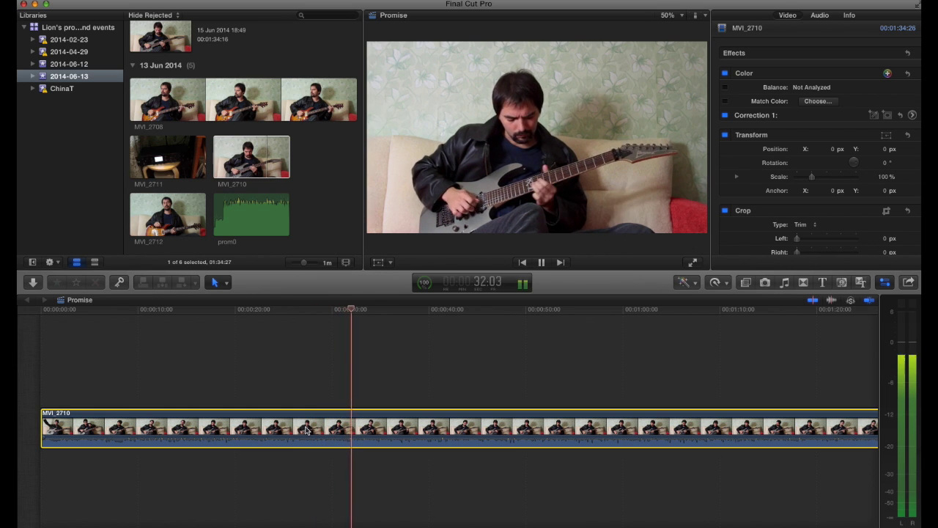
{"action": "key", "text": "space"}
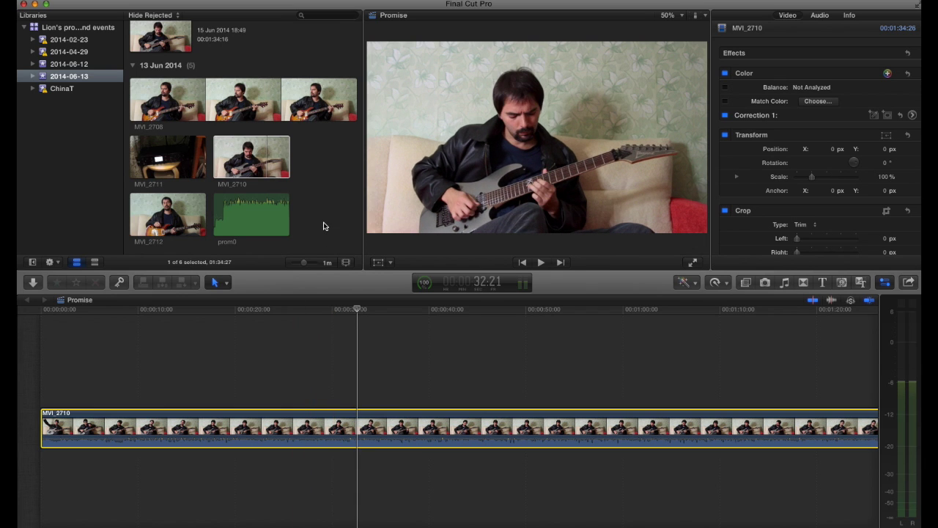
- Add the prom0 audio beneath MVI_2710 on the timeline and shift it about a third of a second later to align the waveforms
{"action": "left_click", "coordinate": [264, 220]}
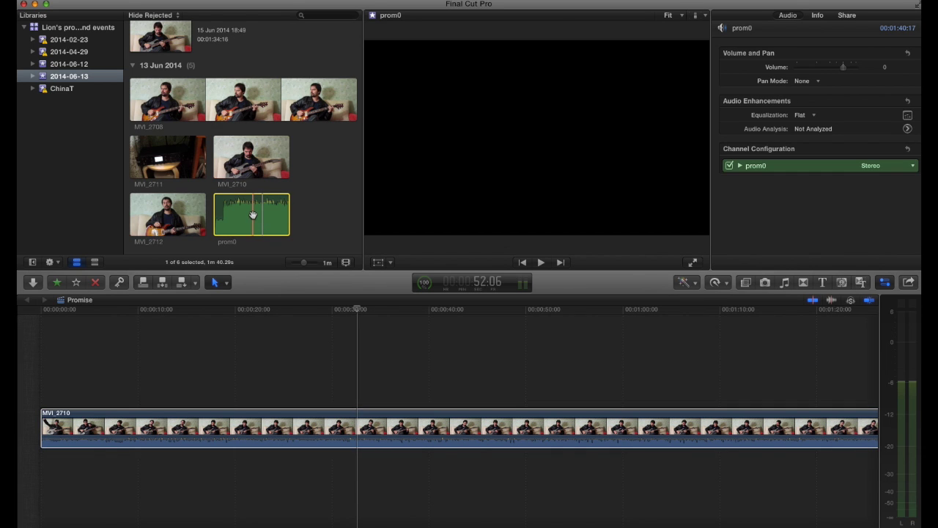
{"action": "left_click_drag", "start_coordinate": [252, 213], "coordinate": [59, 459]}
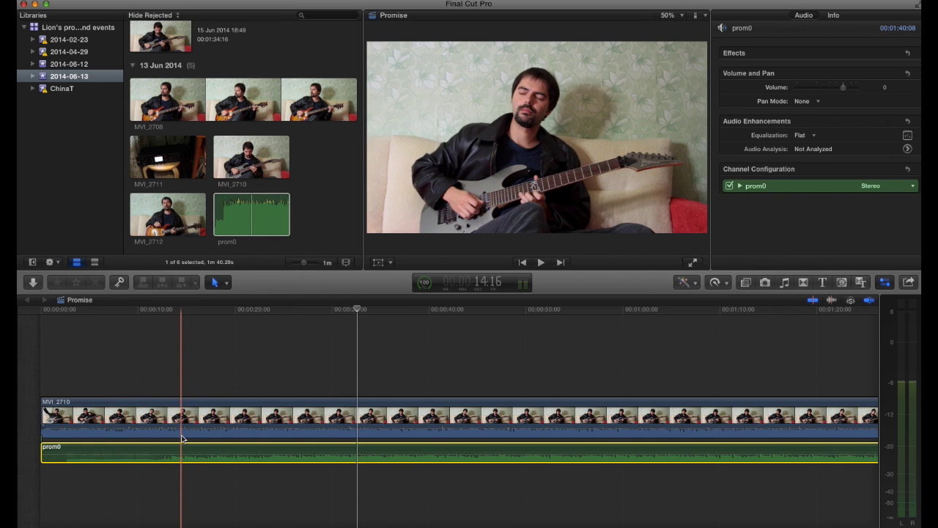
{"action": "key", "text": "super+equal"}
{"action": "key", "text": "super+equal"}
{"action": "key", "text": "super+equal"}
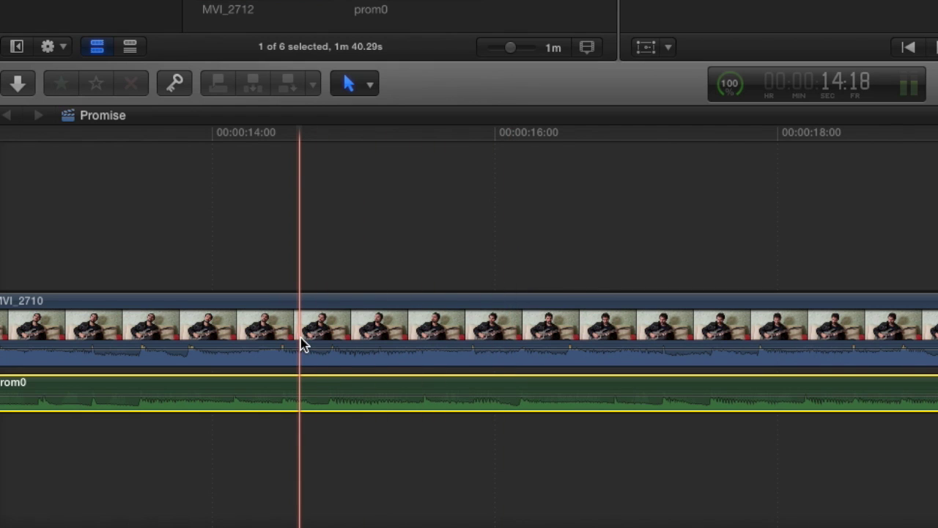
{"action": "left_click_drag", "start_coordinate": [221, 339], "coordinate": [265, 336]}
{"action": "left_click_drag", "start_coordinate": [330, 383], "coordinate": [374, 384]}
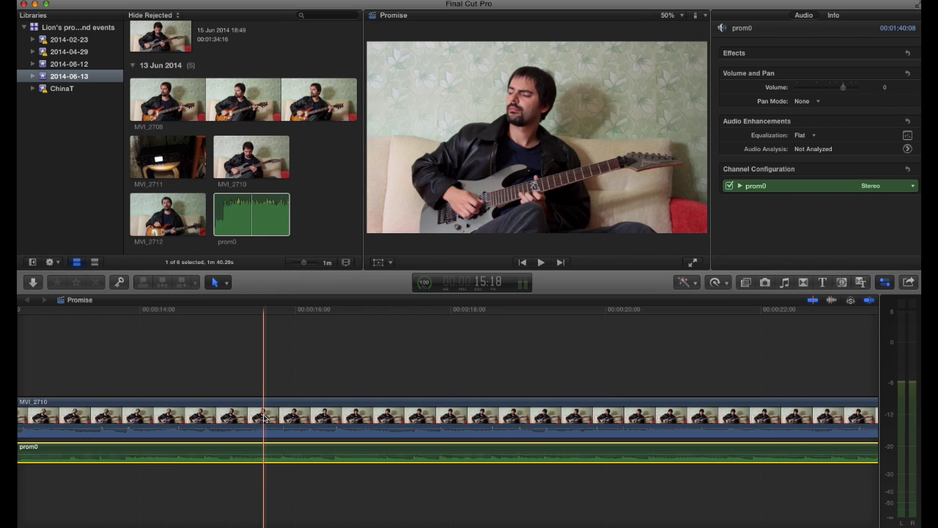
{"action": "scroll", "coordinate": [265, 418], "scroll_direction": "left", "scroll_amount": 10}
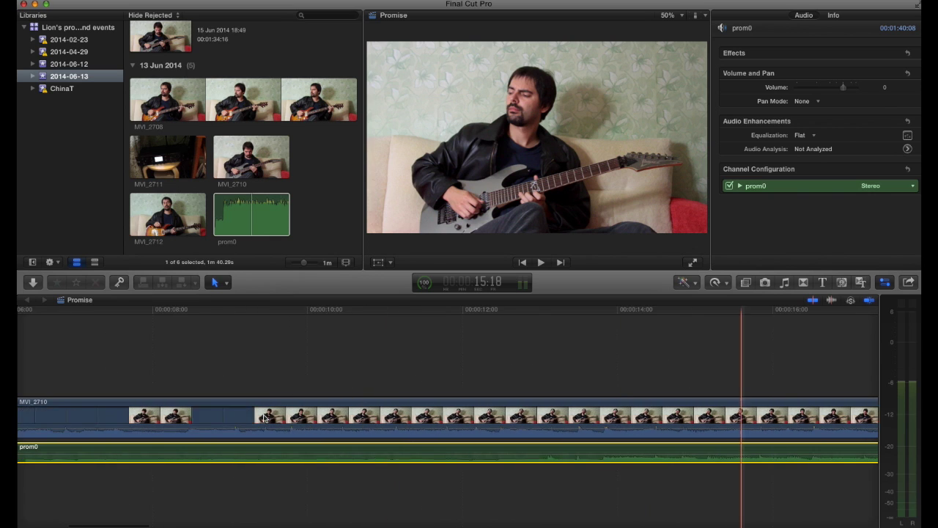
{"action": "scroll", "coordinate": [265, 418], "scroll_direction": "left", "scroll_amount": 3}
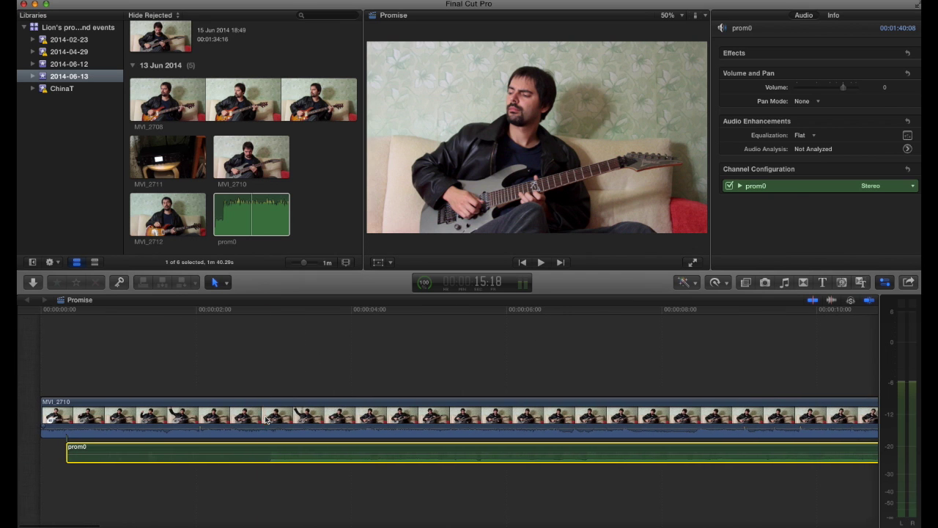
{"action": "scroll", "coordinate": [415, 451], "scroll_direction": "right", "scroll_amount": 5}
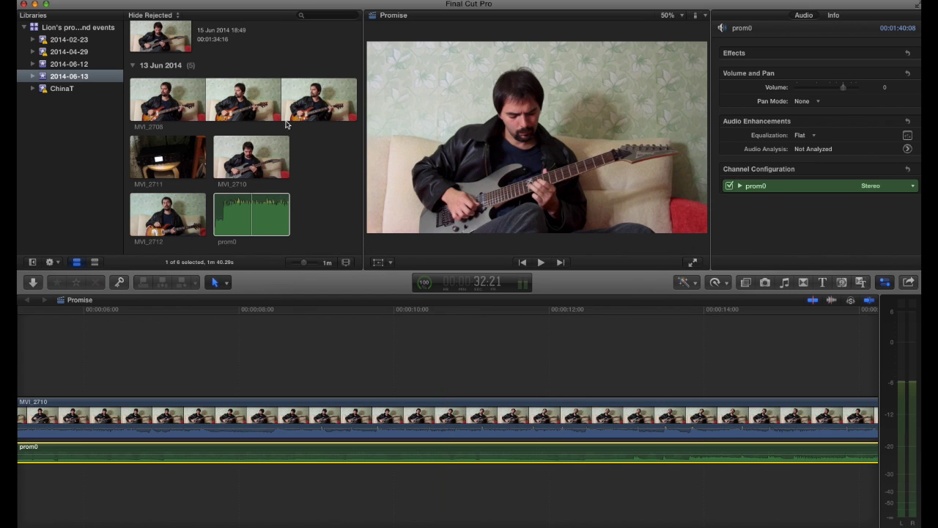
- Place MVI_2708 above MVI_2710 on the timeline and shift it about one second earlier to sync it with the other tracks
{"action": "left_click", "coordinate": [267, 99]}
{"action": "left_click_drag", "start_coordinate": [320, 262], "coordinate": [137, 360]}
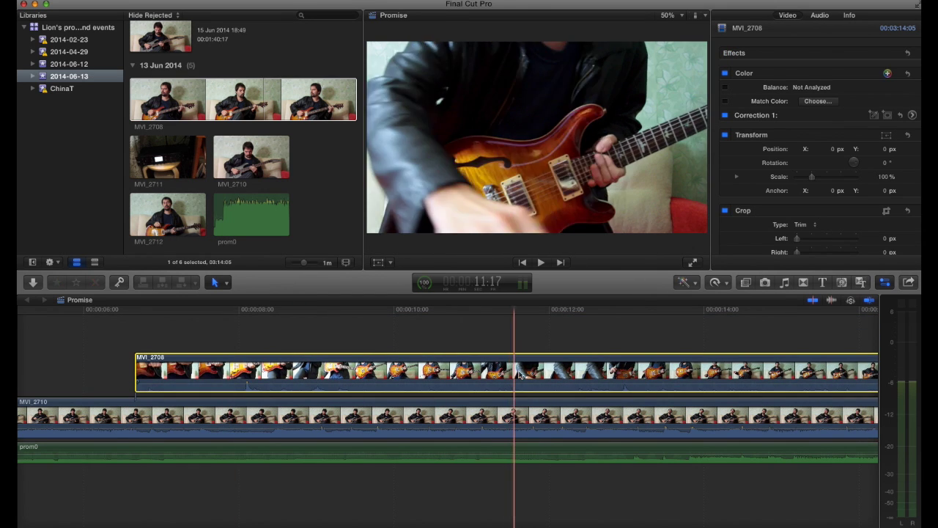
{"action": "left_click_drag", "start_coordinate": [511, 366], "coordinate": [429, 374]}
{"action": "scroll", "coordinate": [428, 374], "scroll_direction": "right", "scroll_amount": 5}
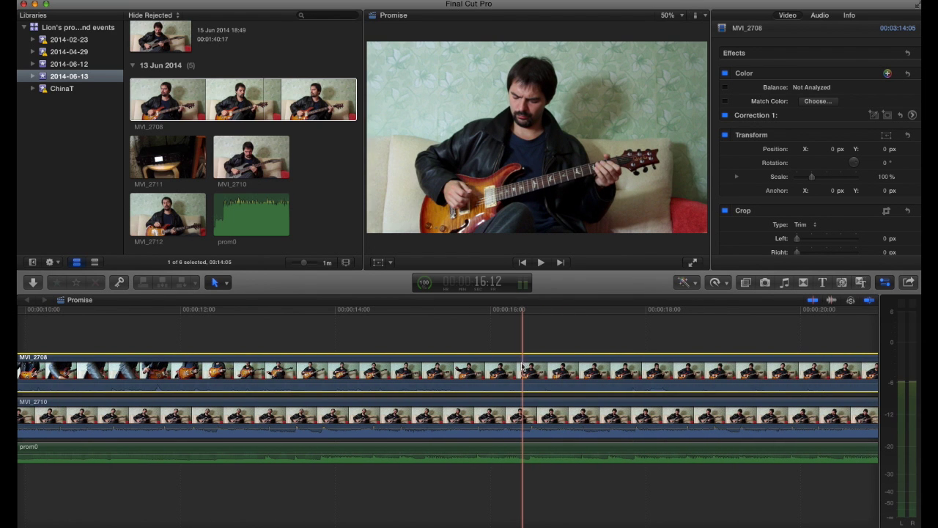
- Toggle the MVI_2708 clip off and on to compare it with MVI_2710 underneath
{"action": "left_click", "coordinate": [502, 406]}
{"action": "left_click", "coordinate": [498, 381]}
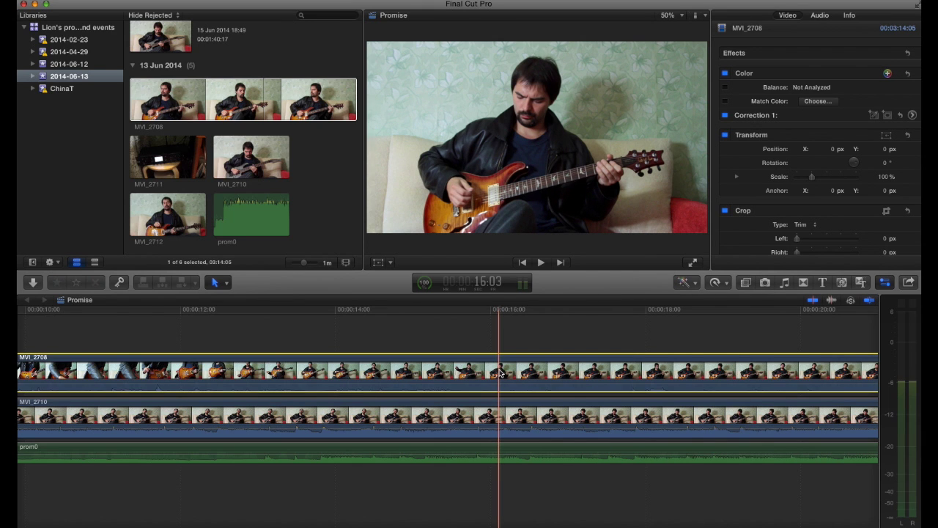
{"action": "key", "text": "v"}
{"action": "key", "text": "v"}
{"action": "key", "text": "v"}
{"action": "key", "text": "v"}
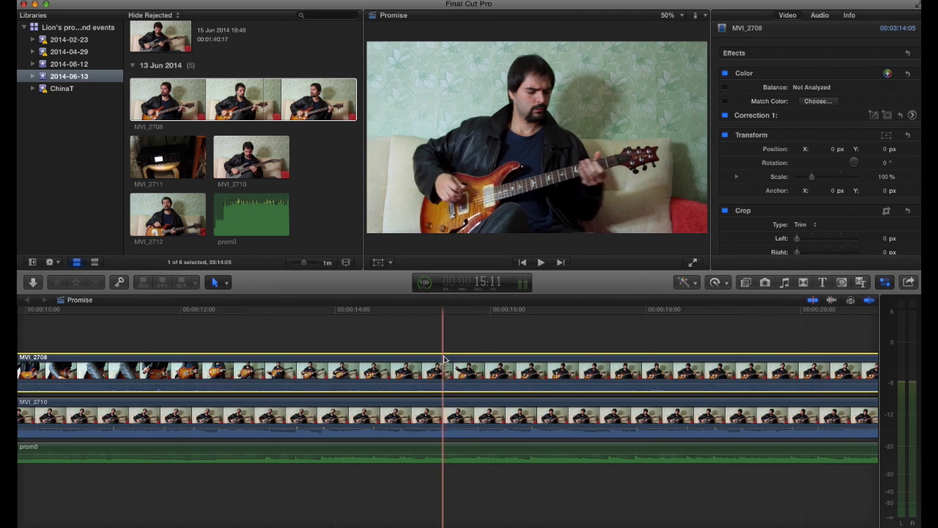
- Set the scale of both MVI_2708 and MVI_2710 to 50%
{"action": "left_click", "coordinate": [823, 15]}
{"action": "left_click", "coordinate": [787, 16]}
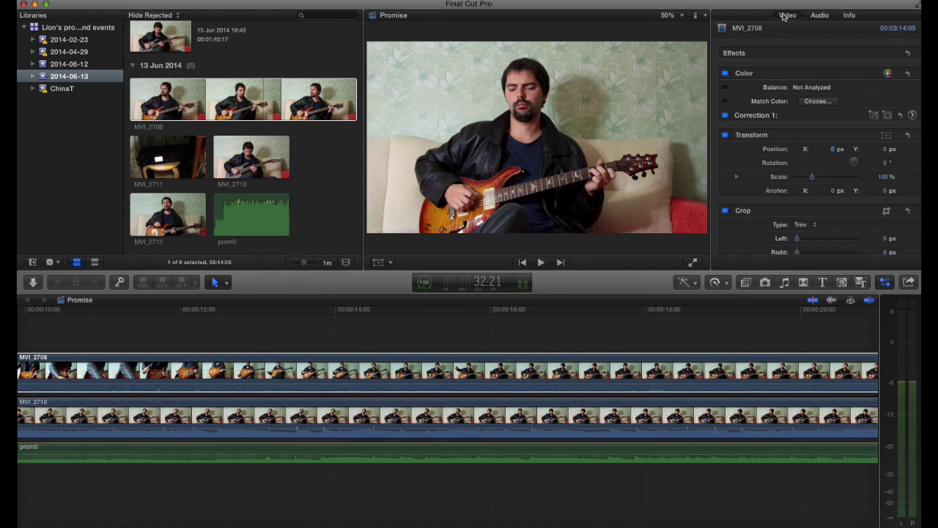
{"action": "left_click", "coordinate": [884, 177]}
{"action": "type", "text": "50"}
{"action": "key", "text": "Return"}
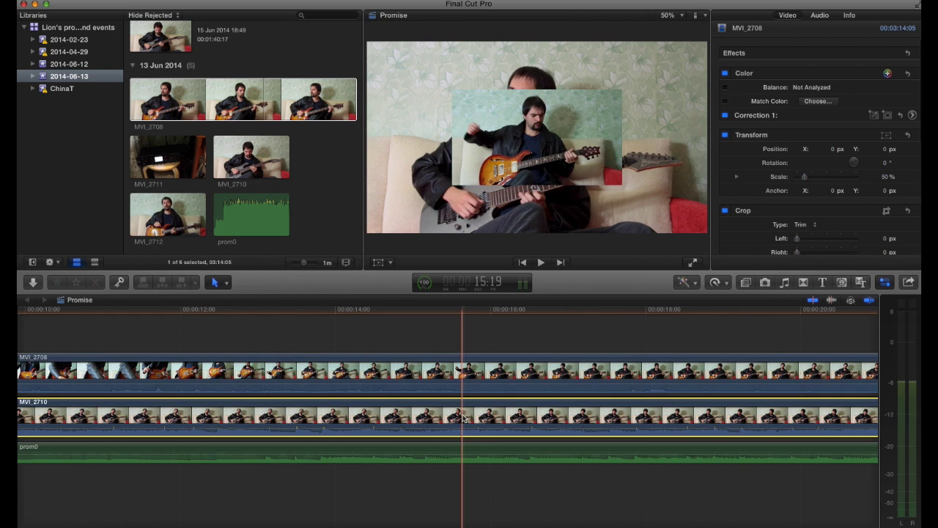
{"action": "left_click", "coordinate": [565, 418]}
{"action": "left_click", "coordinate": [884, 177]}
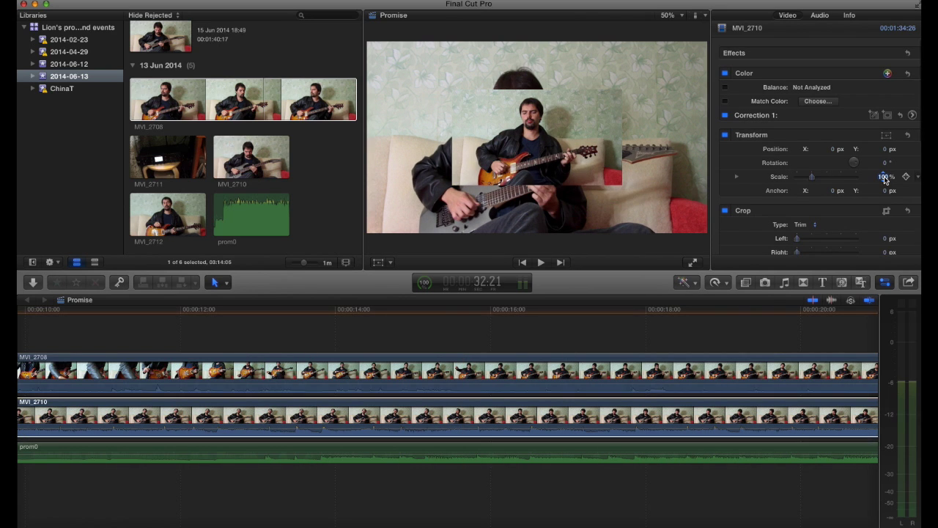
{"action": "type", "text": "50"}
{"action": "key", "text": "Return"}
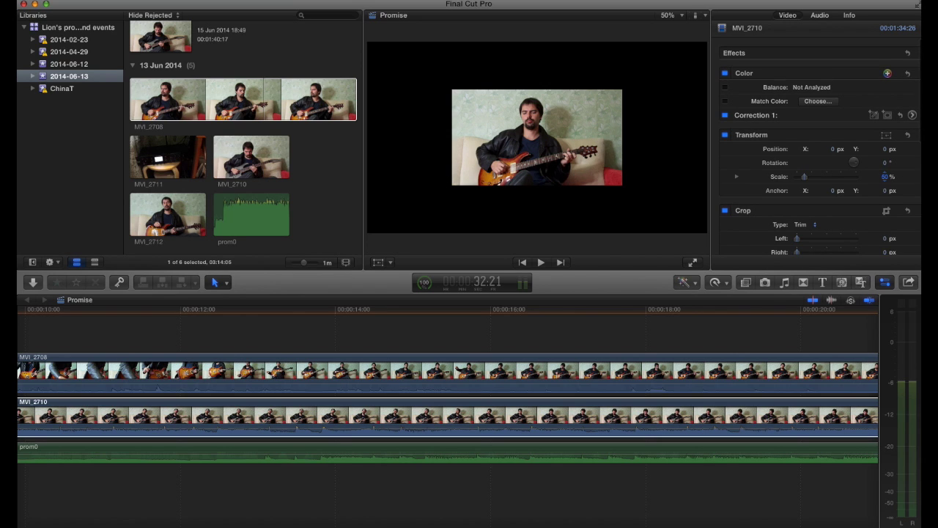
- Position the pictures side by side, MVI_2710 at about X -323, Y 5 px and MVI_2708 at about X 319, Y 9 px
{"action": "left_click", "coordinate": [379, 263]}
{"action": "left_click_drag", "start_coordinate": [533, 165], "coordinate": [451, 169]}
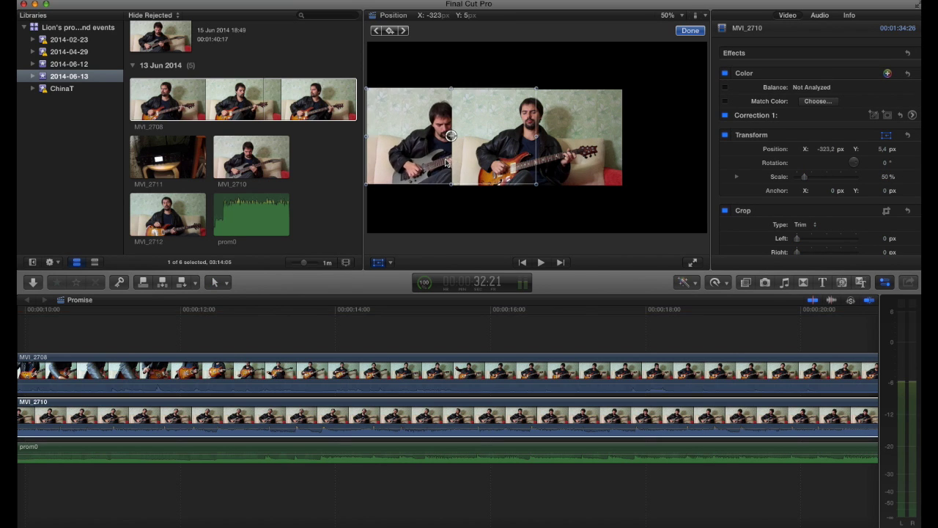
{"action": "key", "text": "super+z"}
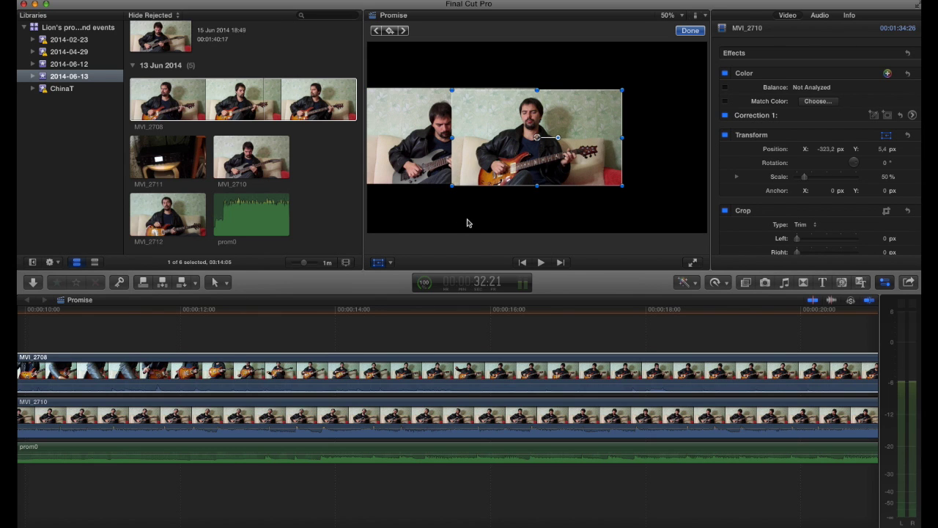
{"action": "left_click_drag", "start_coordinate": [560, 172], "coordinate": [662, 162]}
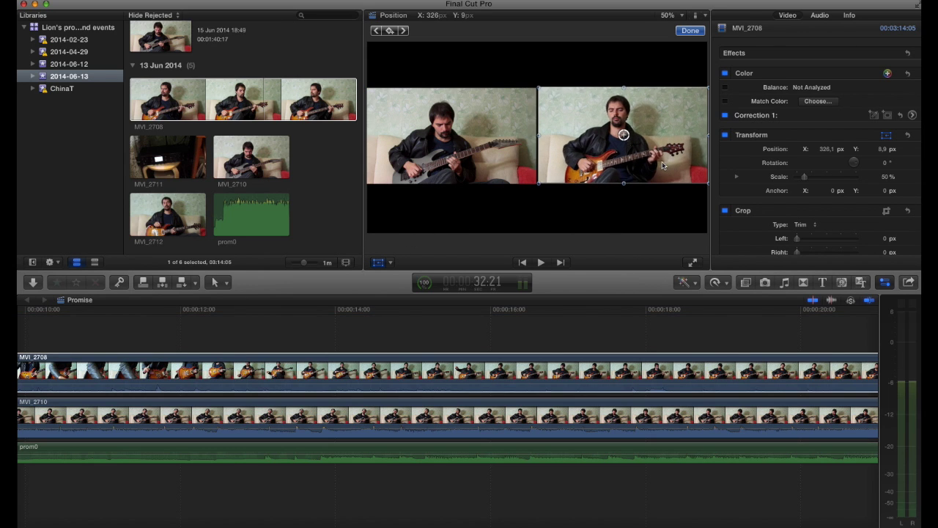
{"action": "left_click", "coordinate": [688, 30]}
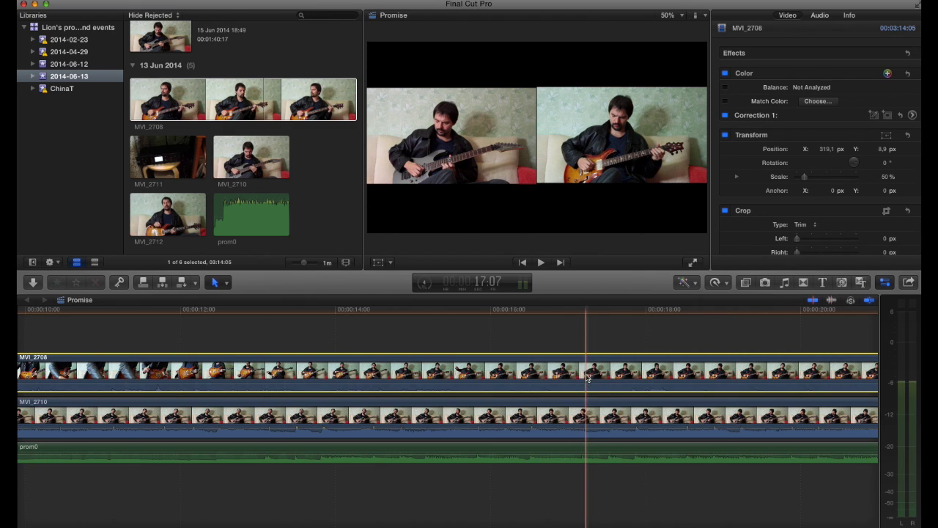
- Lower the camera audio of MVI_2708 and MVI_2710 to silence
{"action": "left_click_drag", "start_coordinate": [583, 385], "coordinate": [580, 437]}
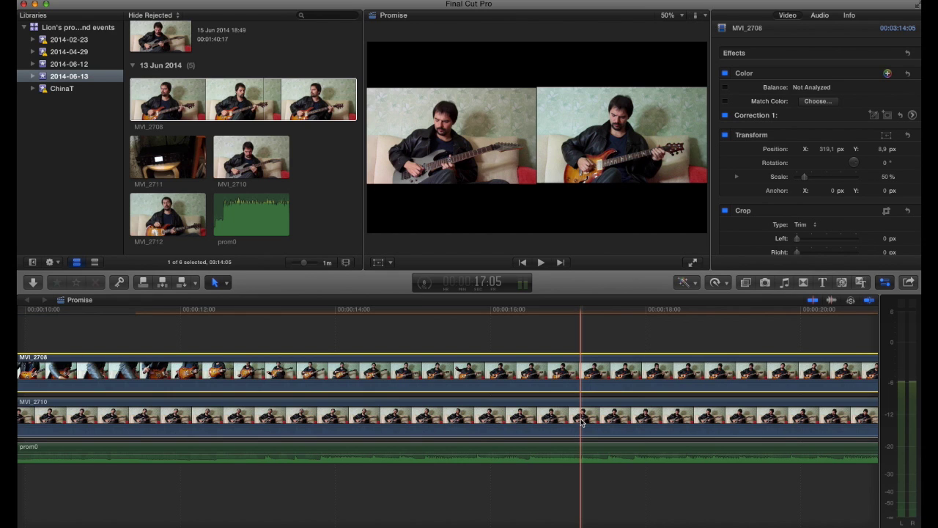
- Preview the Artifacts video effect on MVI_2708 without applying it
{"action": "left_click", "coordinate": [768, 285]}
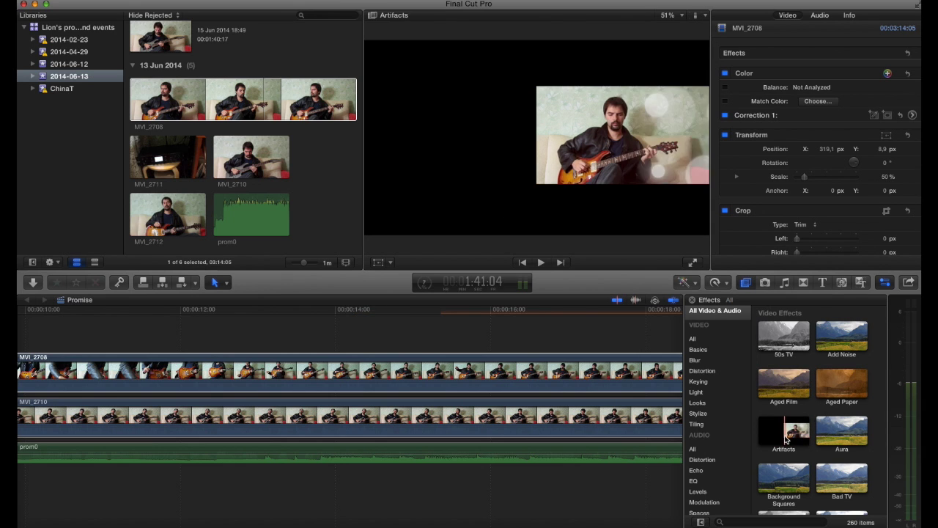
{"action": "left_click", "coordinate": [693, 300]}
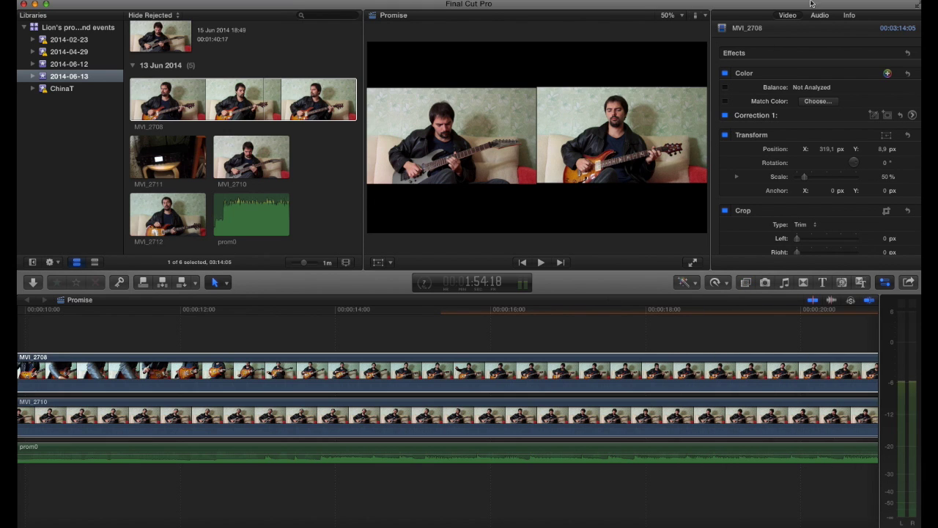
- Try a global exposure of -12% and a global color of 38°, -19% on MVI_2708, resetting each adjustment
{"action": "left_click", "coordinate": [912, 115]}
{"action": "left_click", "coordinate": [863, 33]}
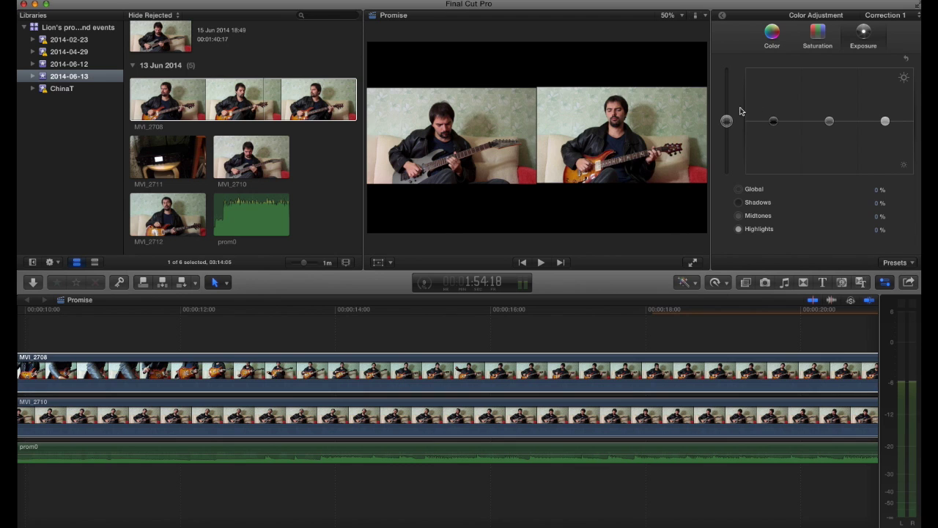
{"action": "mouse_move", "coordinate": [730, 121]}
{"action": "left_mouse_down"}
{"action": "mouse_move", "coordinate": [731, 151]}
{"action": "mouse_move", "coordinate": [730, 90]}
{"action": "mouse_move", "coordinate": [732, 132]}
{"action": "mouse_move", "coordinate": [730, 122]}
{"action": "left_mouse_up"}
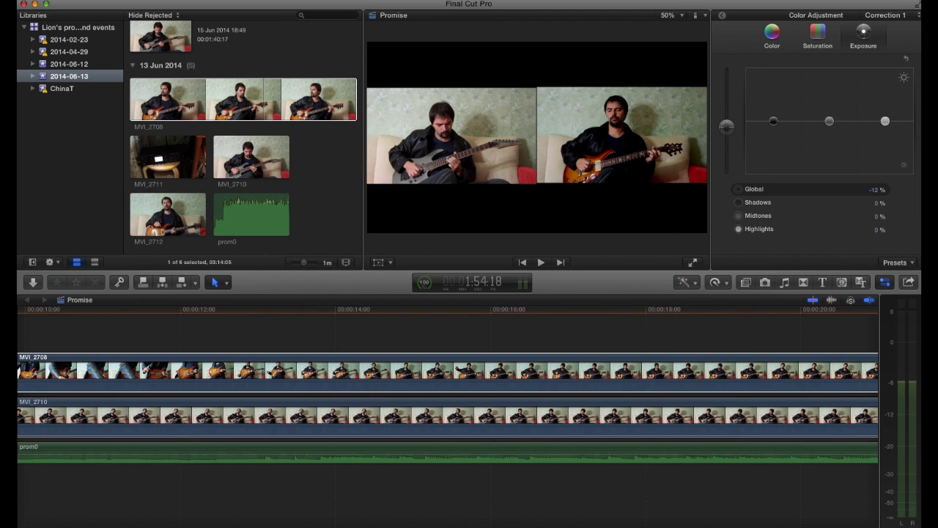
{"action": "left_click", "coordinate": [907, 59]}
{"action": "left_click", "coordinate": [825, 36]}
{"action": "left_click", "coordinate": [772, 33]}
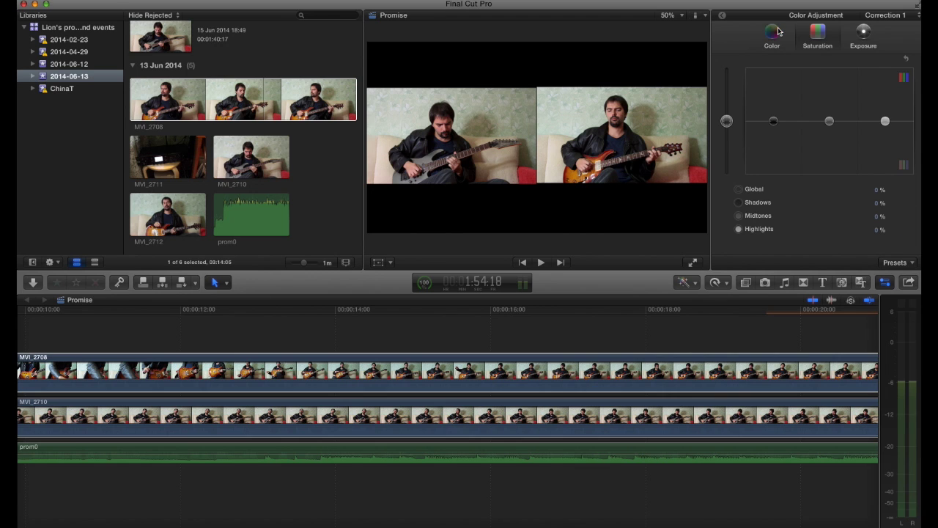
{"action": "left_click_drag", "start_coordinate": [781, 123], "coordinate": [742, 132]}
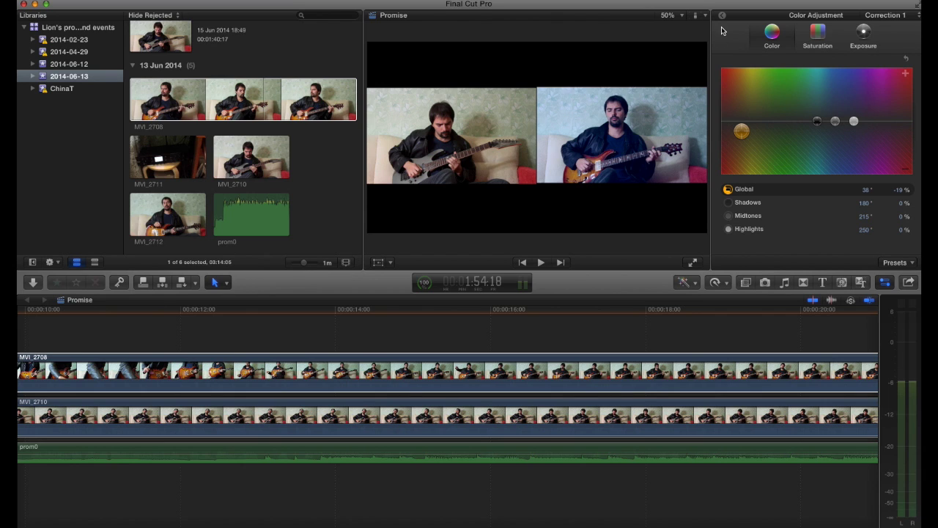
{"action": "left_click", "coordinate": [906, 60]}
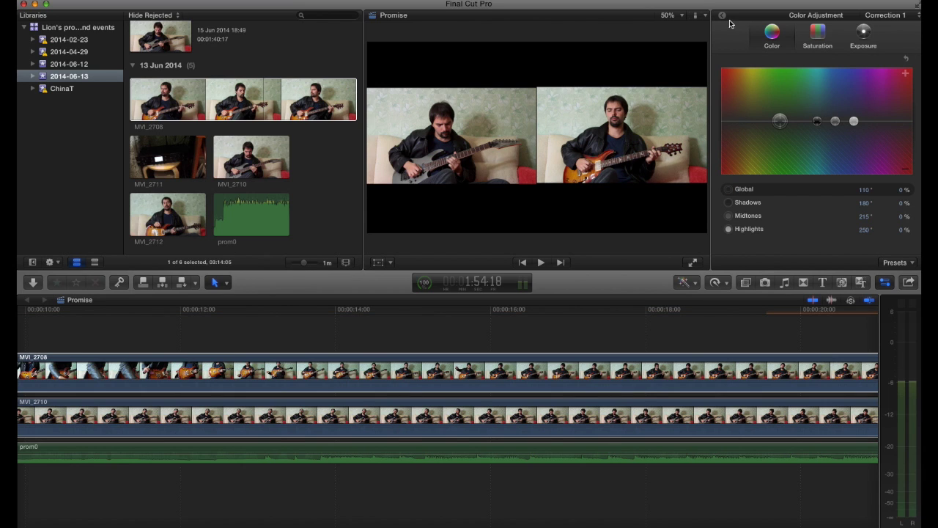
{"action": "left_click", "coordinate": [724, 17]}
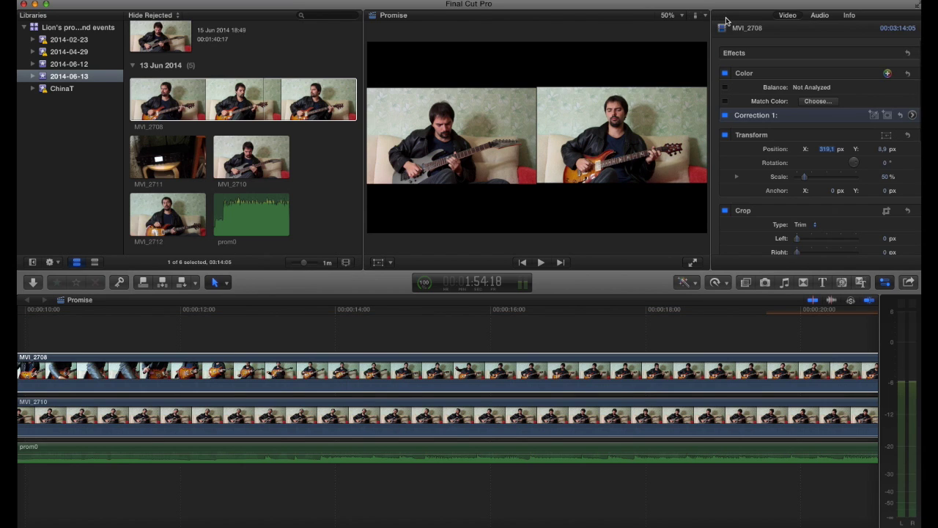